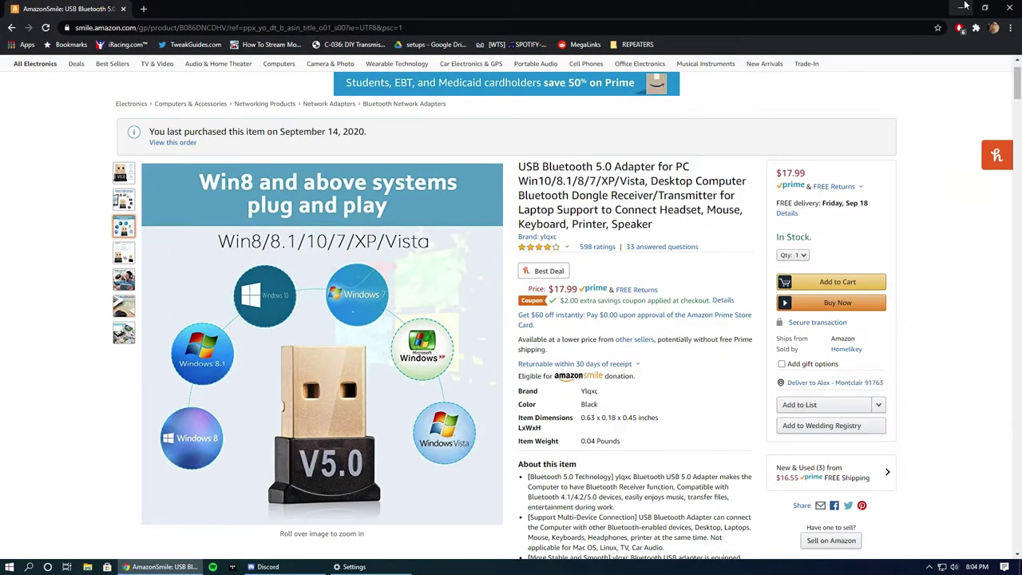
Step: Minimize Chrome, then open Device Manager from Start search and check its Bluetooth category
click(963, 7)
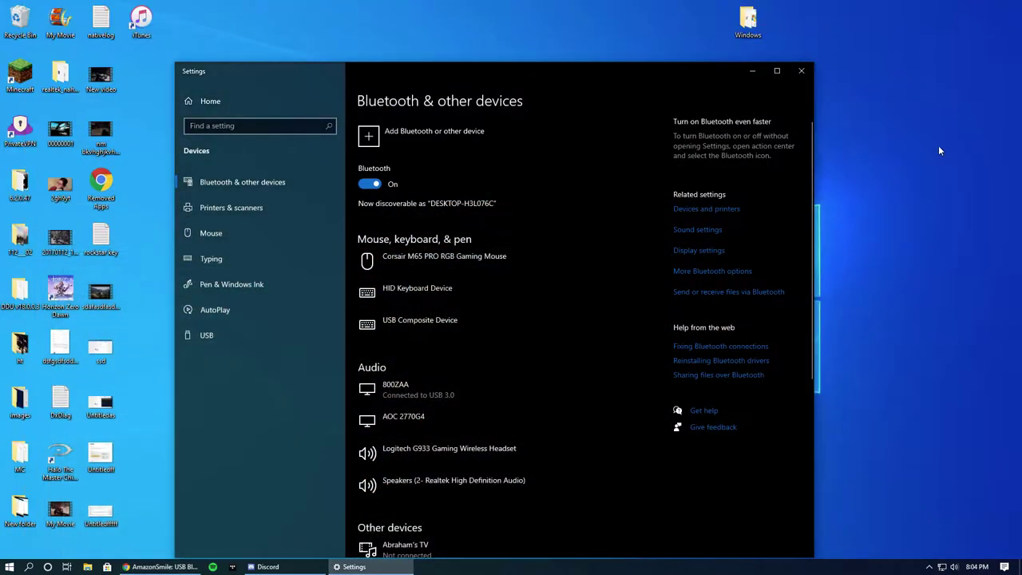
drag(420, 79, 427, 49)
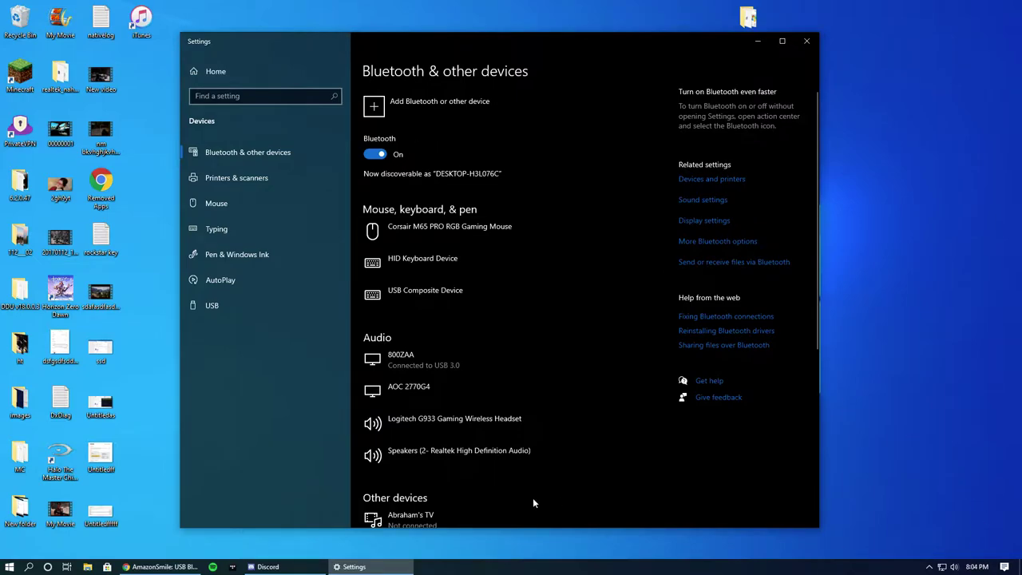
click(929, 567)
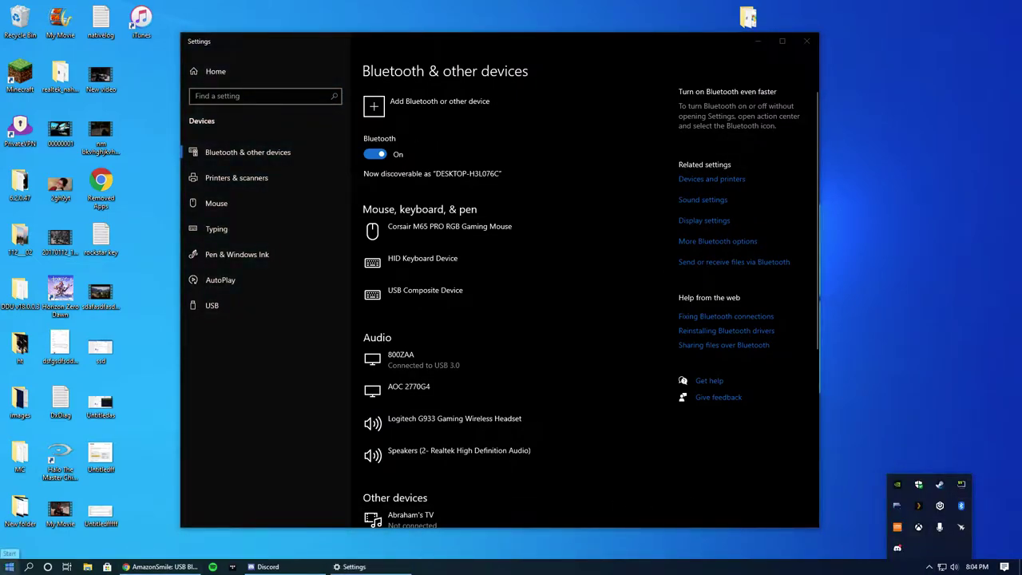
click(9, 567)
text(dev)
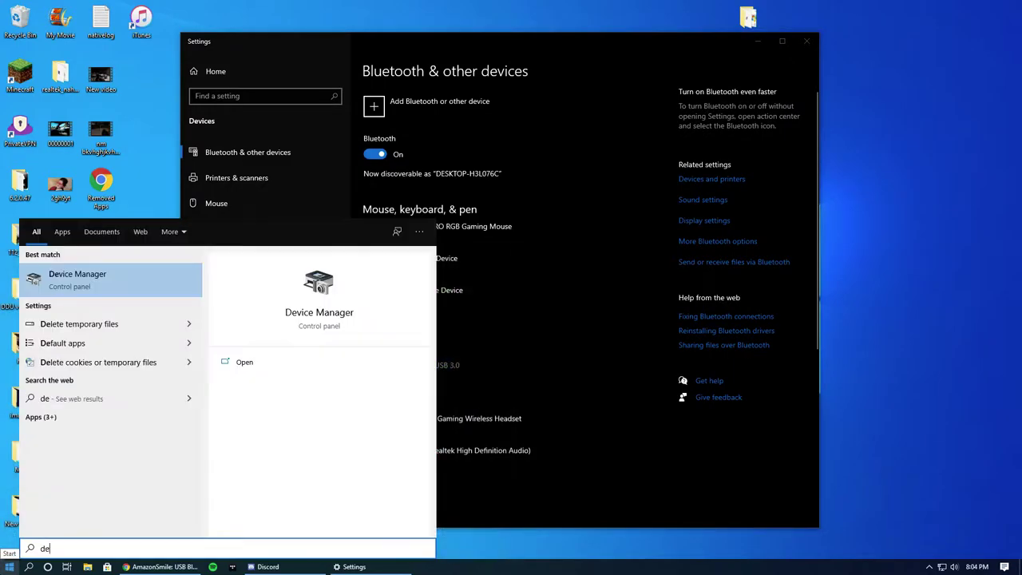
key(Return)
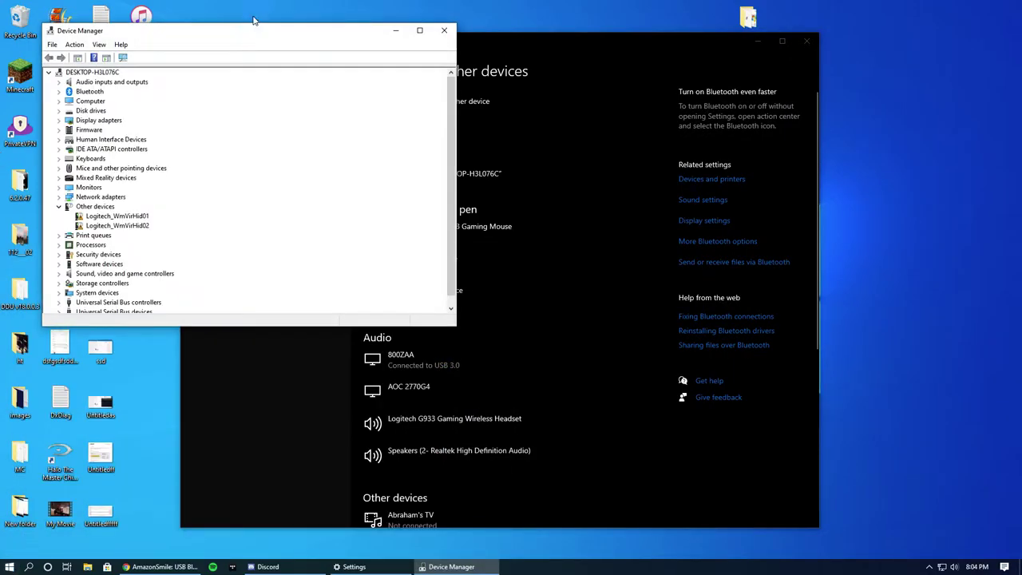
drag(120, 35, 425, 83)
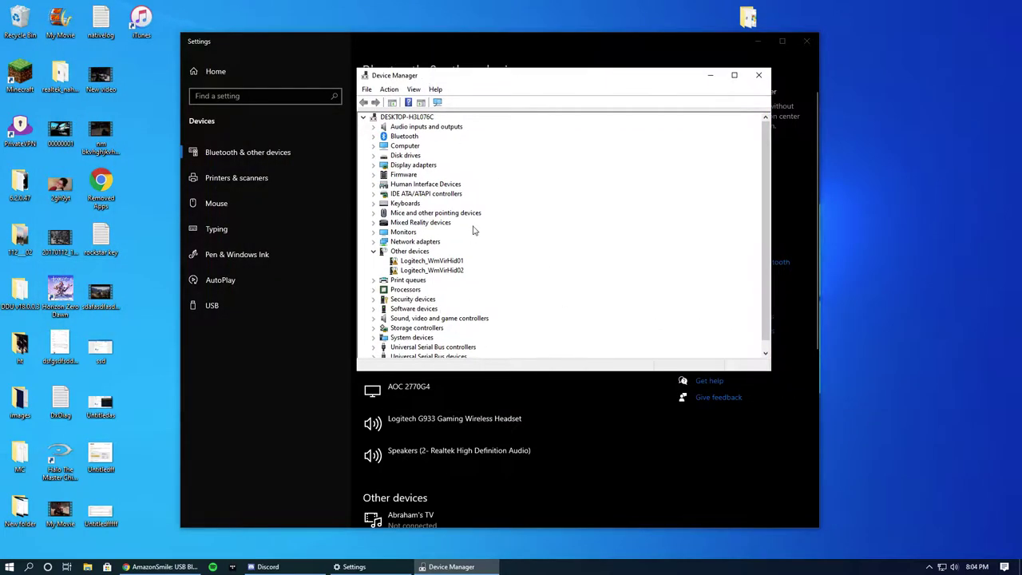
click(374, 136)
click(373, 136)
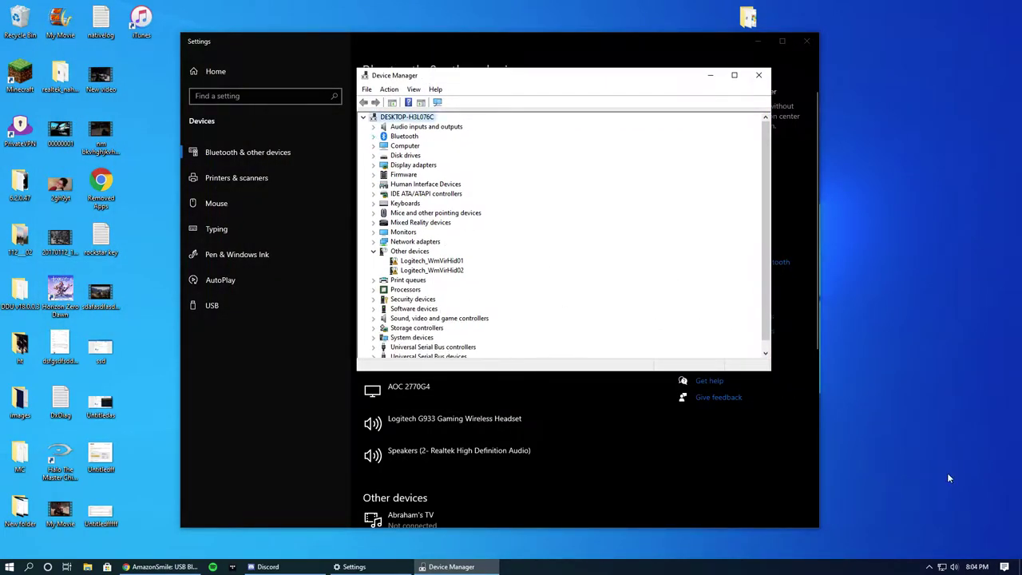
Step: Bring Settings to the front and go from Home to the Devices page
click(10, 567)
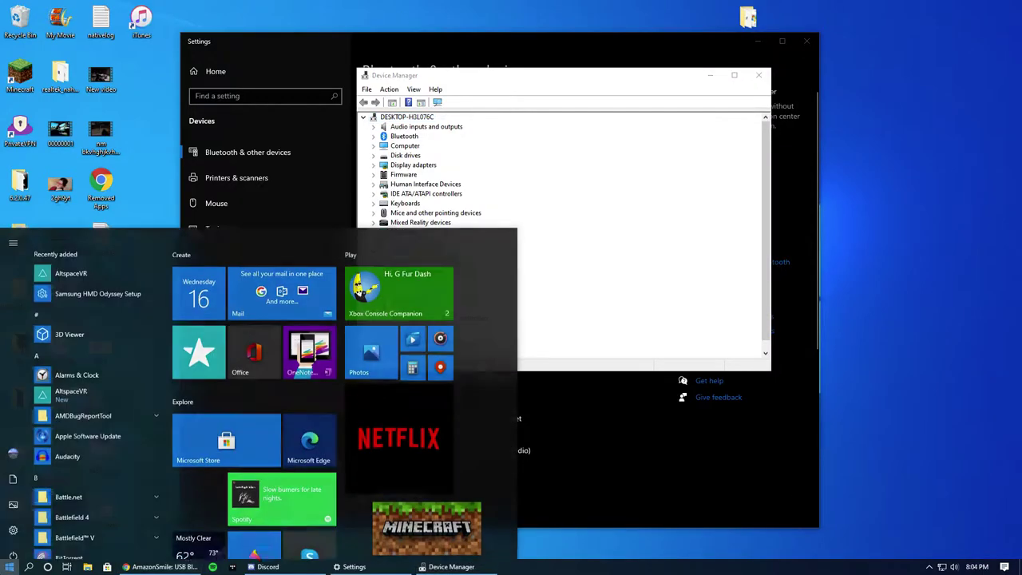
click(14, 520)
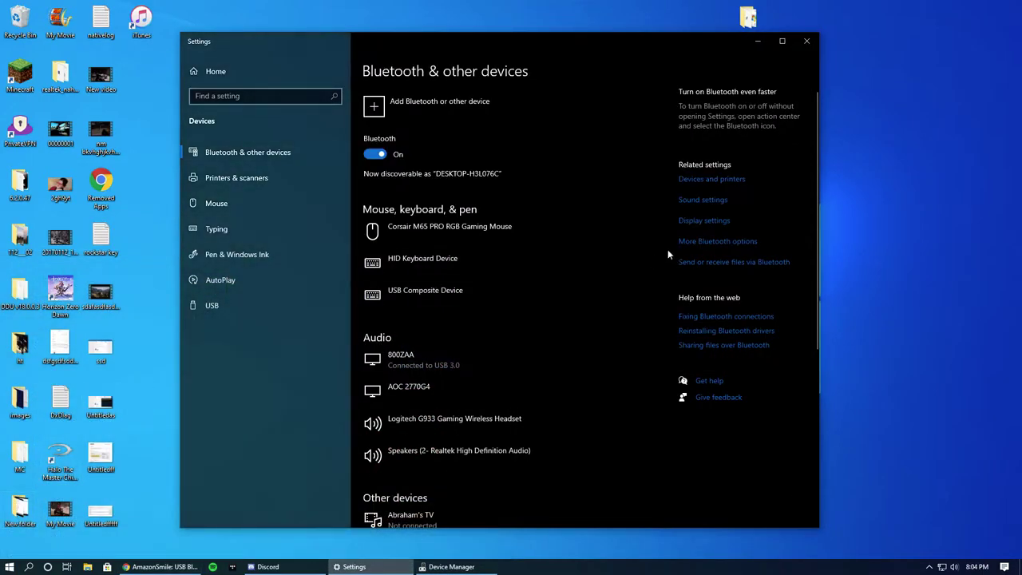
click(240, 74)
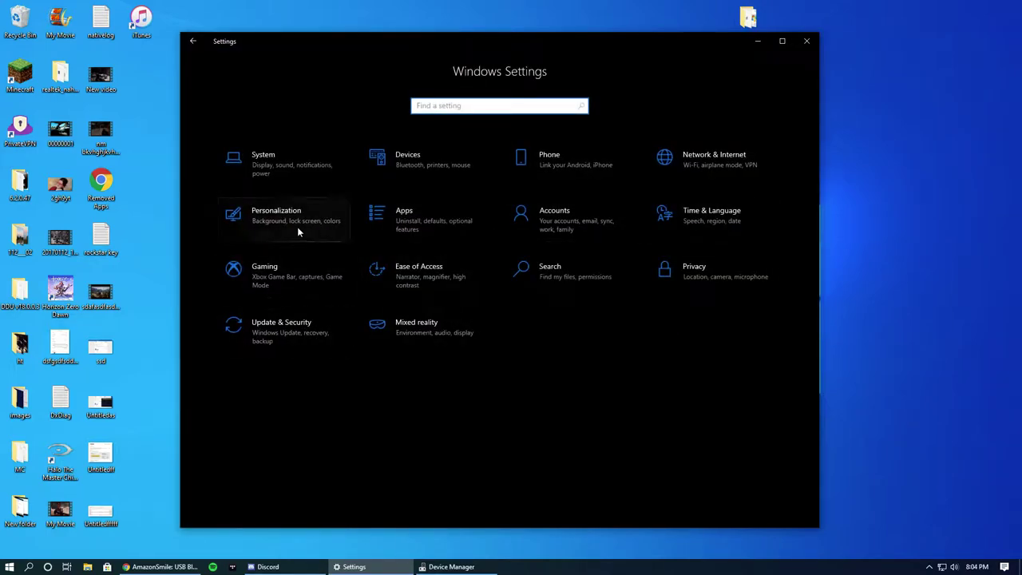
click(443, 167)
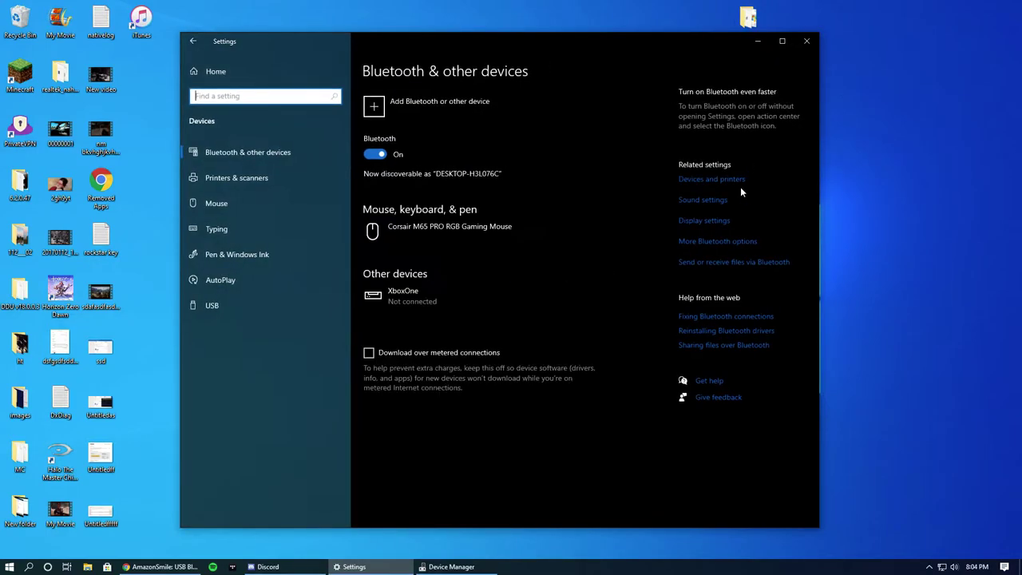
Step: Open Devices and printers from Related settings and bring up the dongle's context menu
click(690, 178)
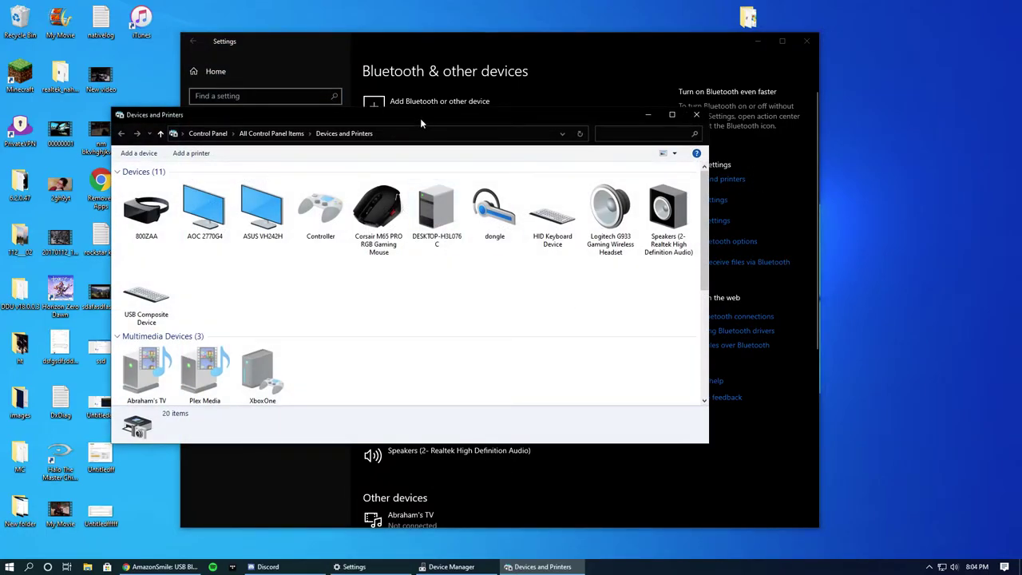
drag(420, 122, 537, 140)
click(624, 252)
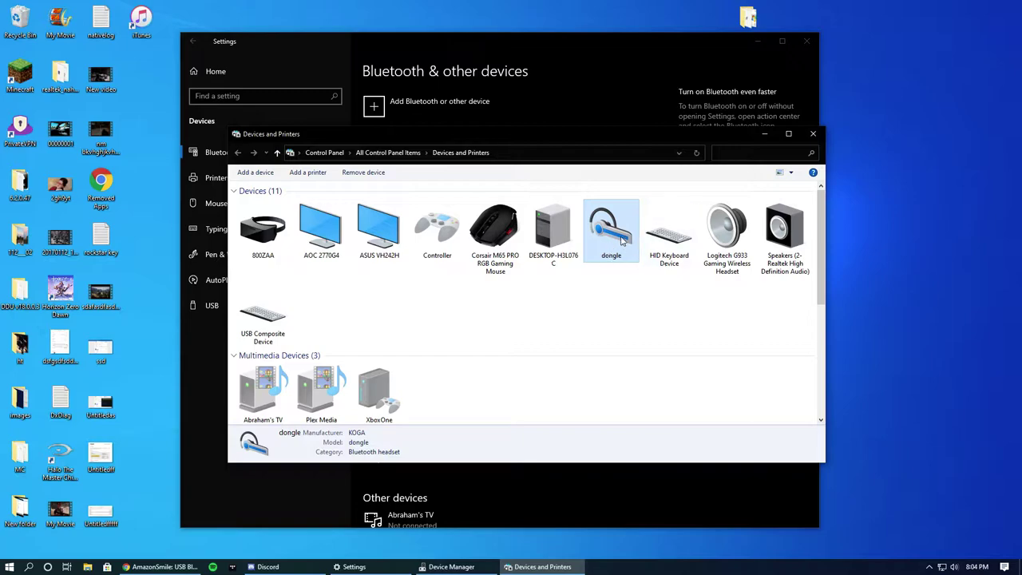
right_click(613, 247)
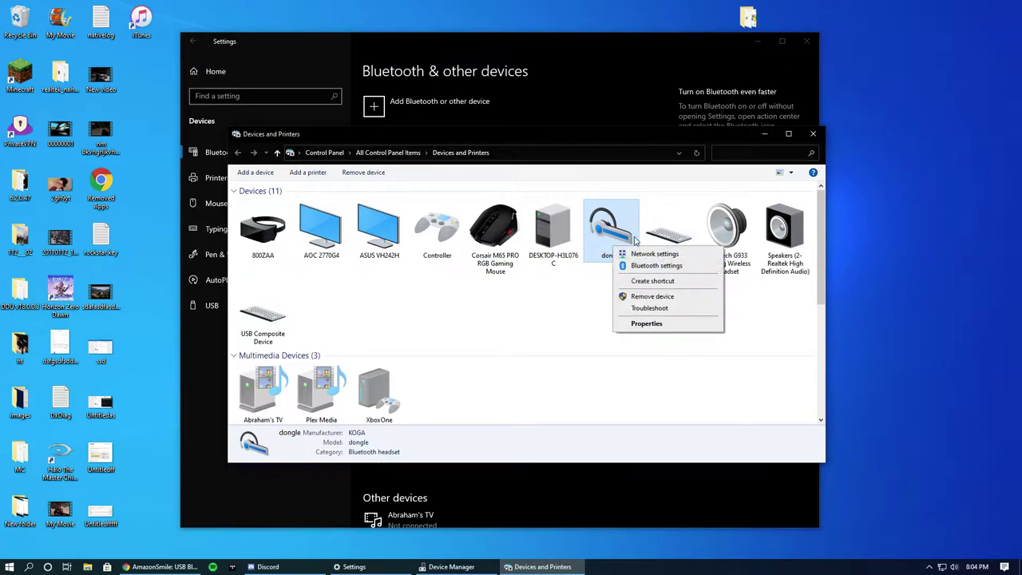
Step: Open the dongle's Properties and select Generic Bluetooth Radio on the Hardware tab
click(646, 323)
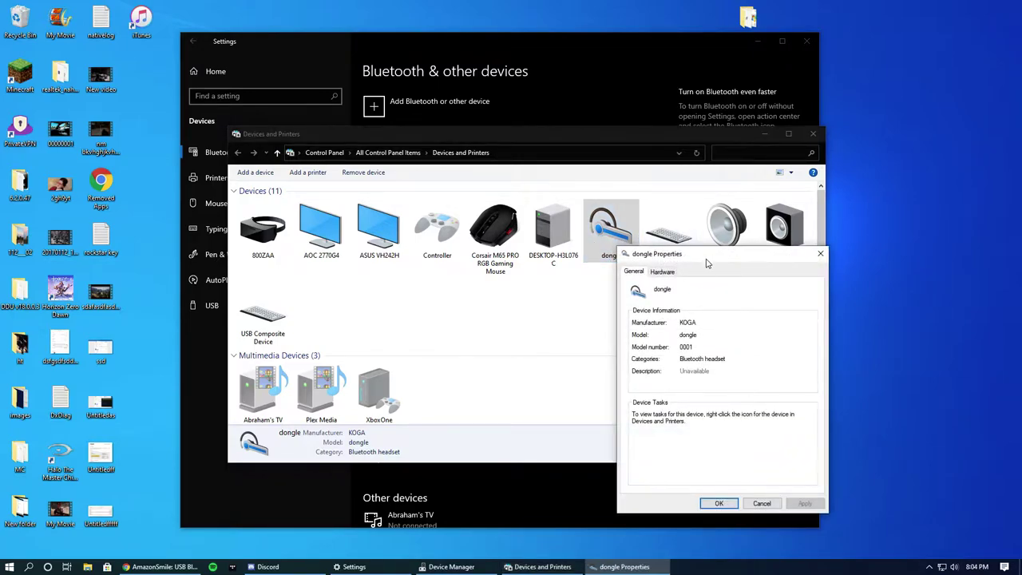
click(533, 228)
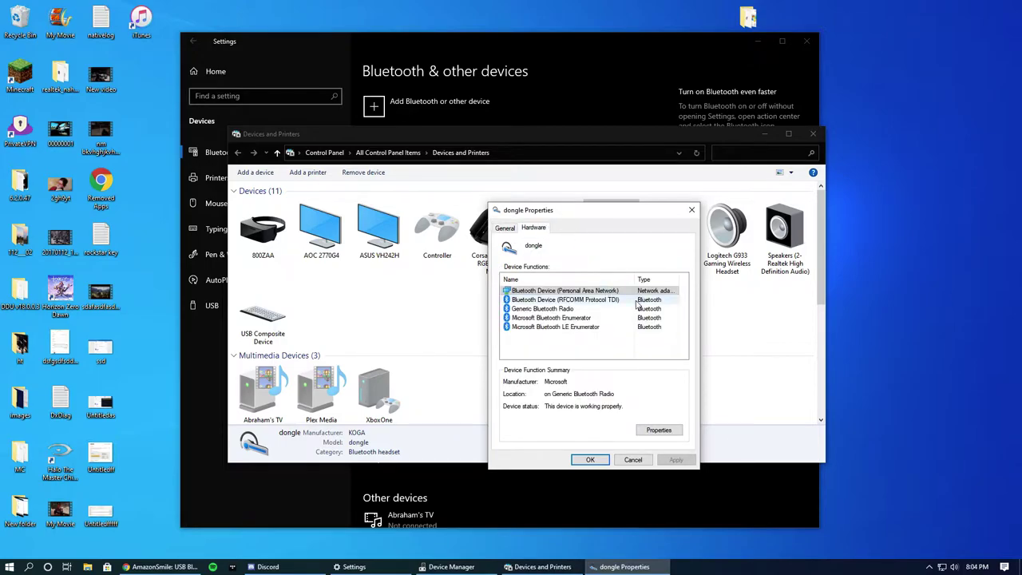
click(505, 227)
click(533, 227)
click(505, 228)
click(533, 228)
click(506, 227)
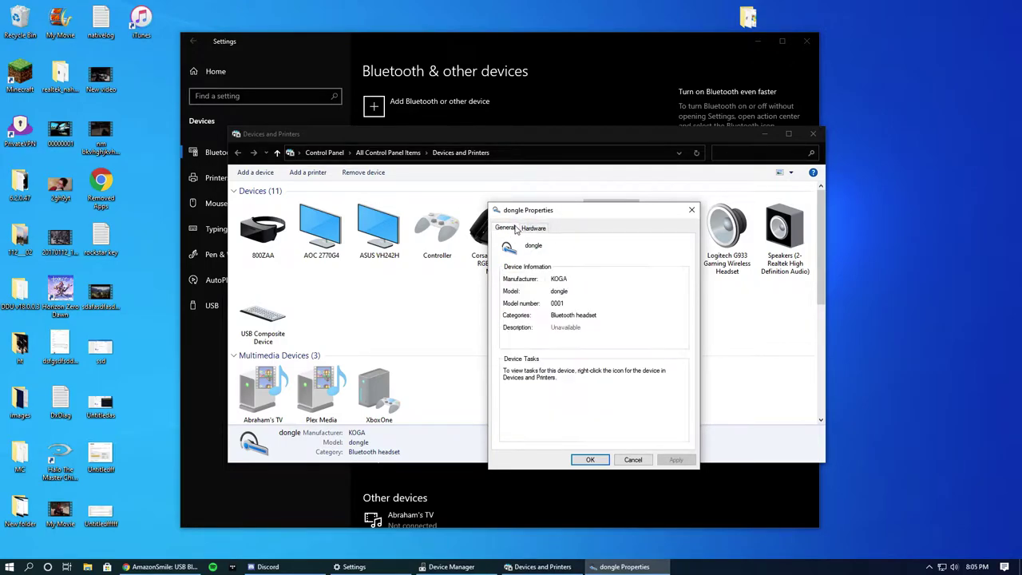
click(533, 228)
click(506, 228)
click(527, 228)
click(513, 229)
click(533, 229)
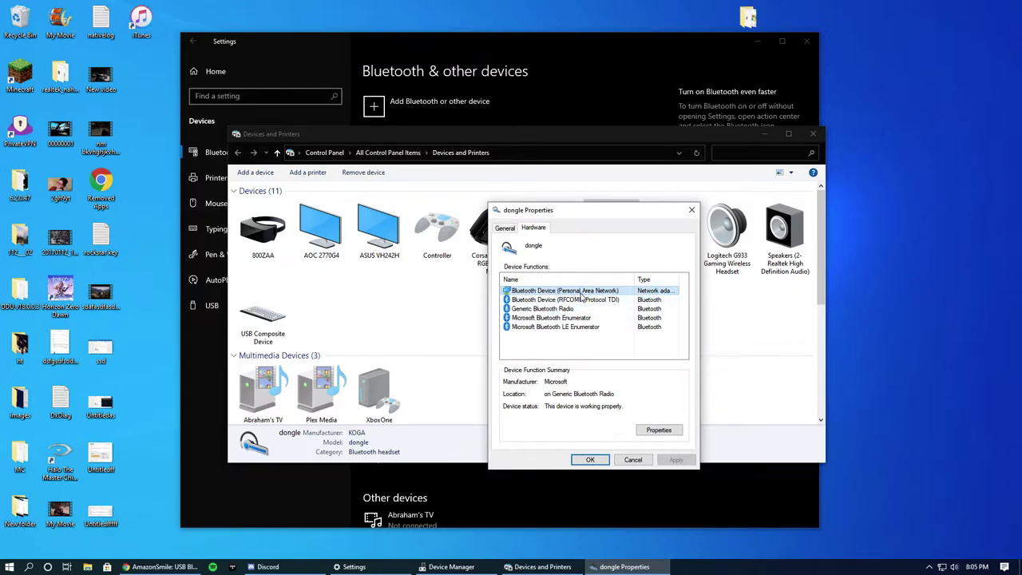
click(559, 308)
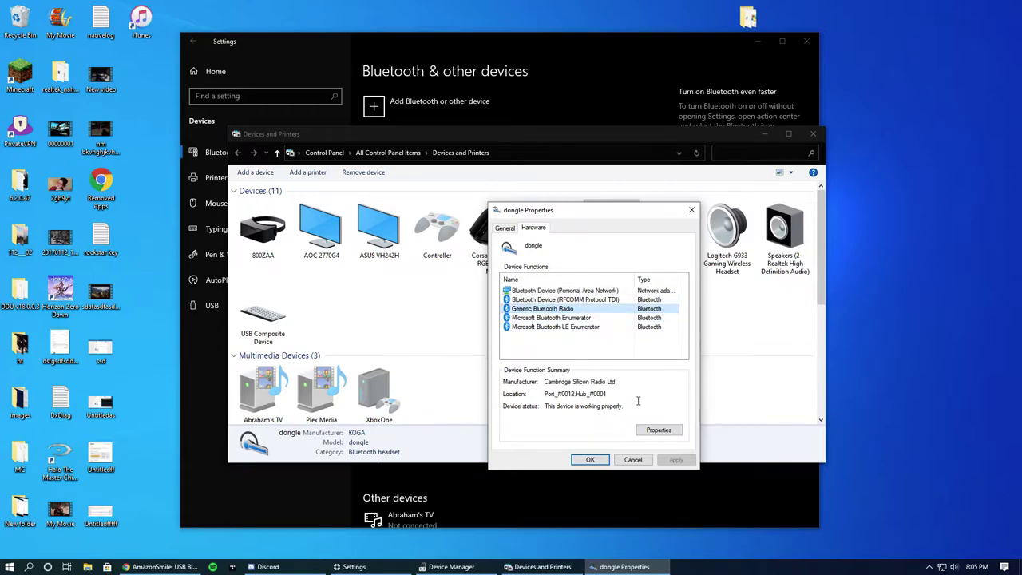
Step: Open the Generic Bluetooth Radio properties and look through its Driver, Details and Advanced tabs
click(670, 431)
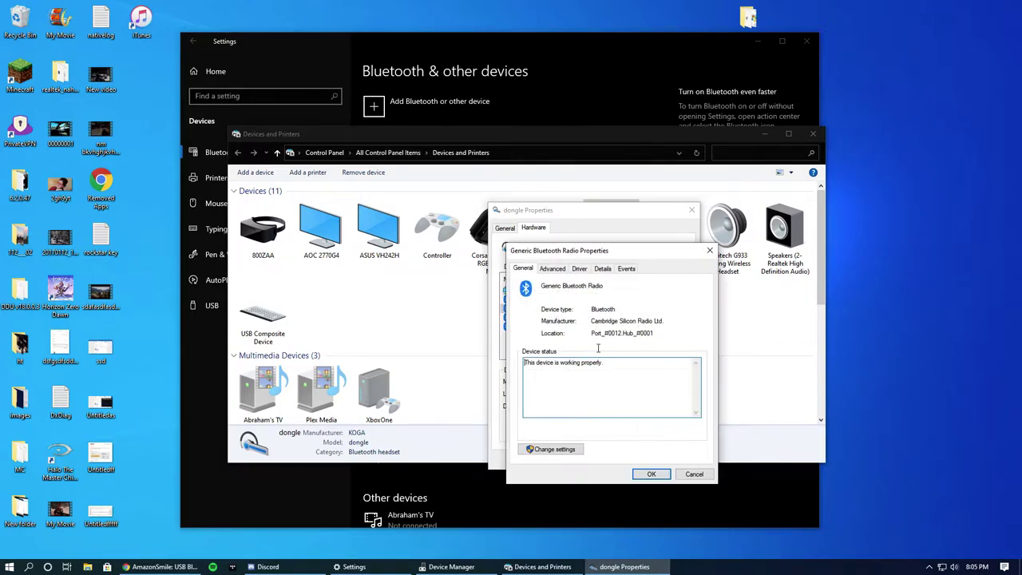
drag(599, 250, 622, 242)
click(602, 262)
click(625, 262)
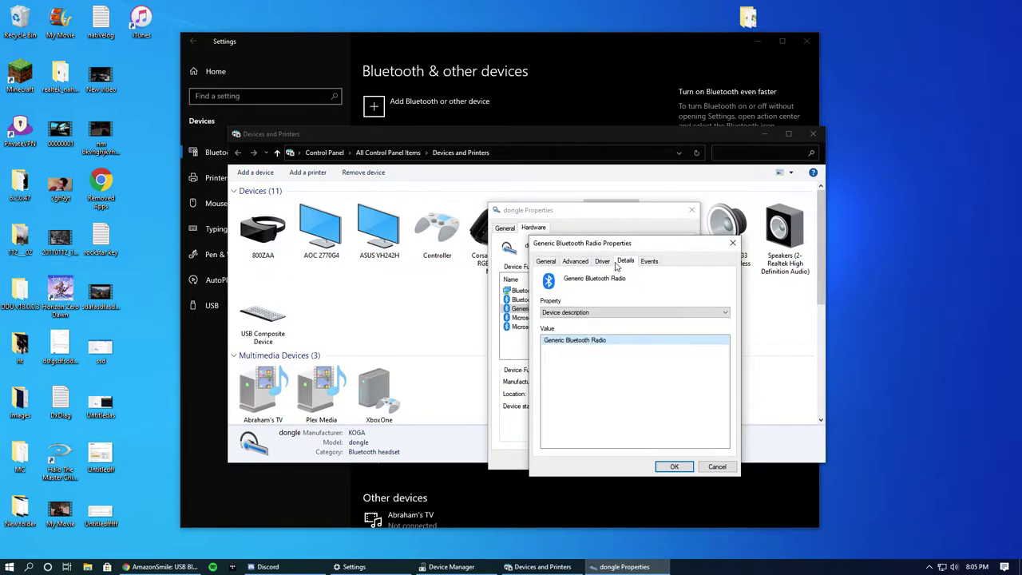
click(574, 261)
click(543, 262)
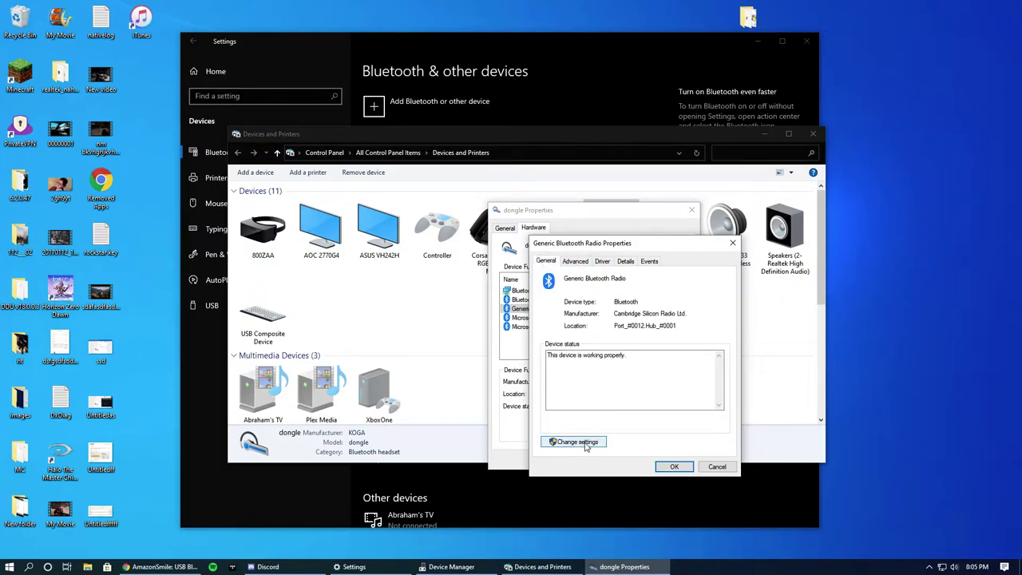
Step: Reopen the radio properties with admin rights and launch Update Driver from the Driver tab
click(578, 441)
drag(214, 126, 595, 217)
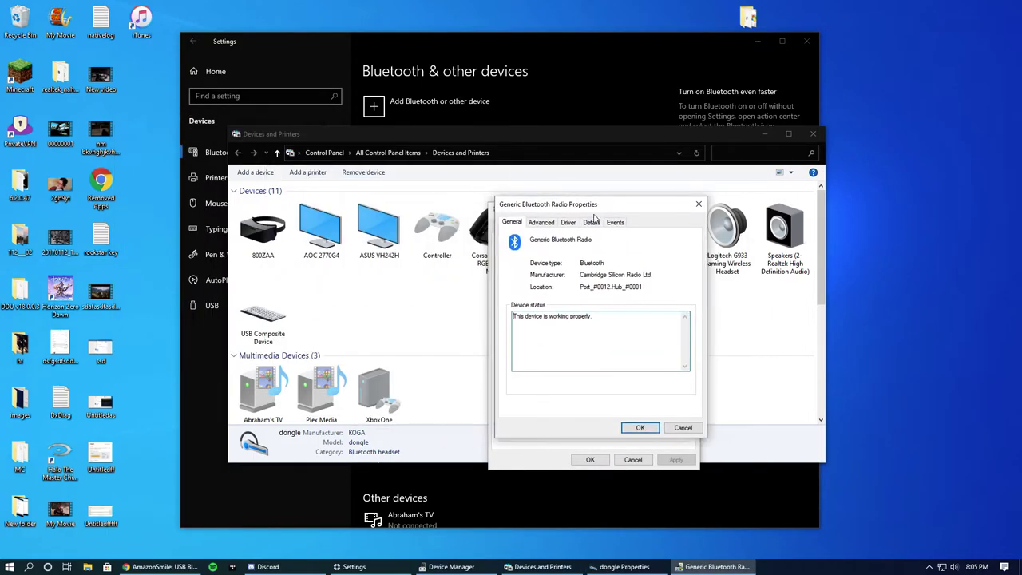
click(575, 224)
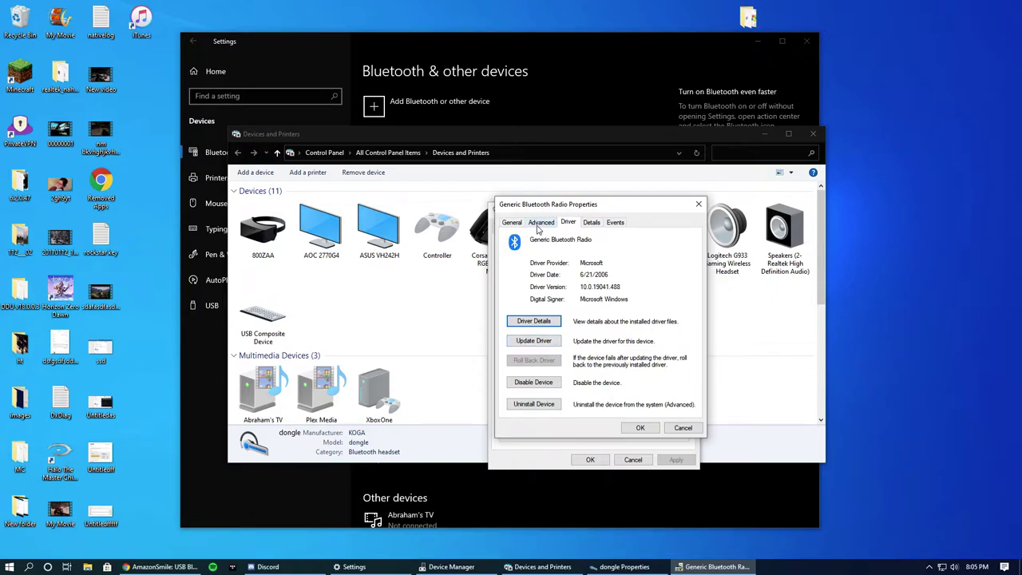
click(534, 341)
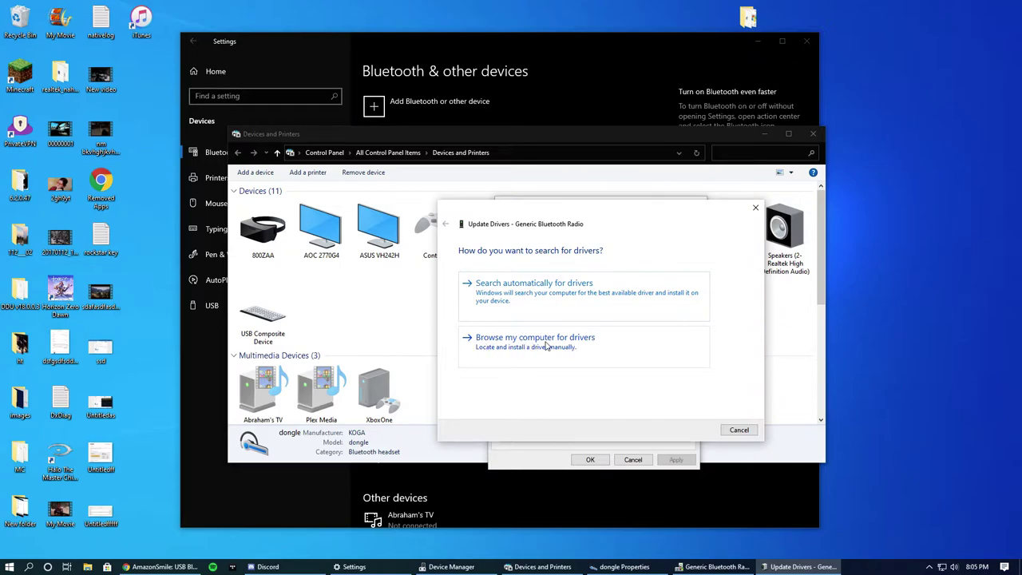
Step: Choose to pick the driver manually from the list, initially highlighting CSR Reference Endpoint
click(613, 352)
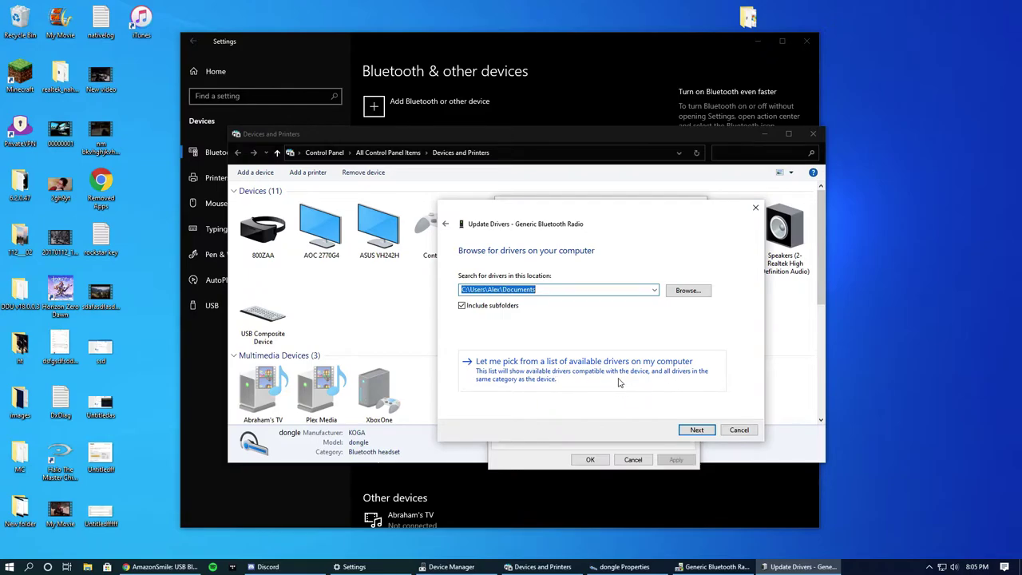
click(592, 370)
drag(599, 212, 607, 181)
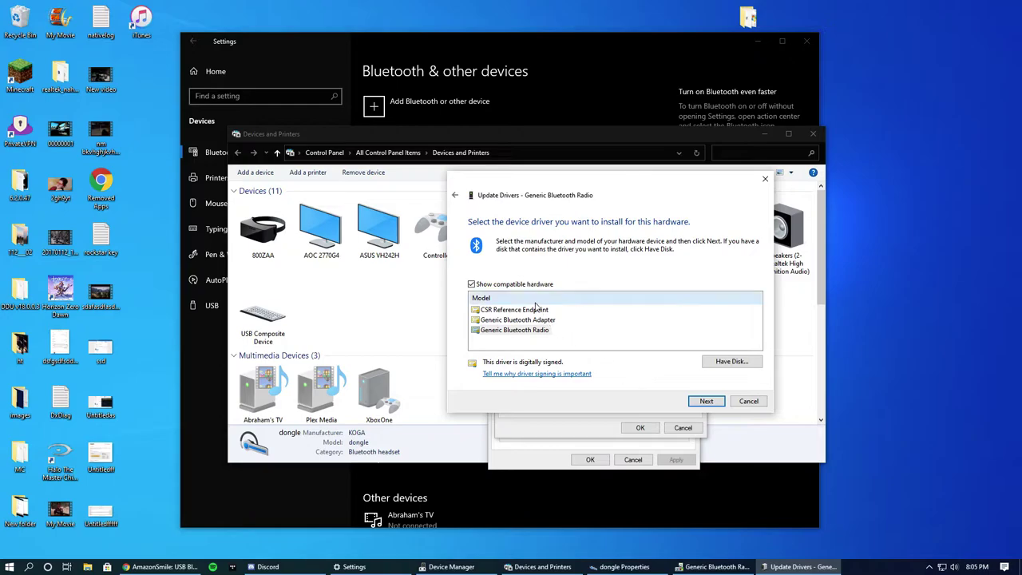
drag(552, 189, 515, 181)
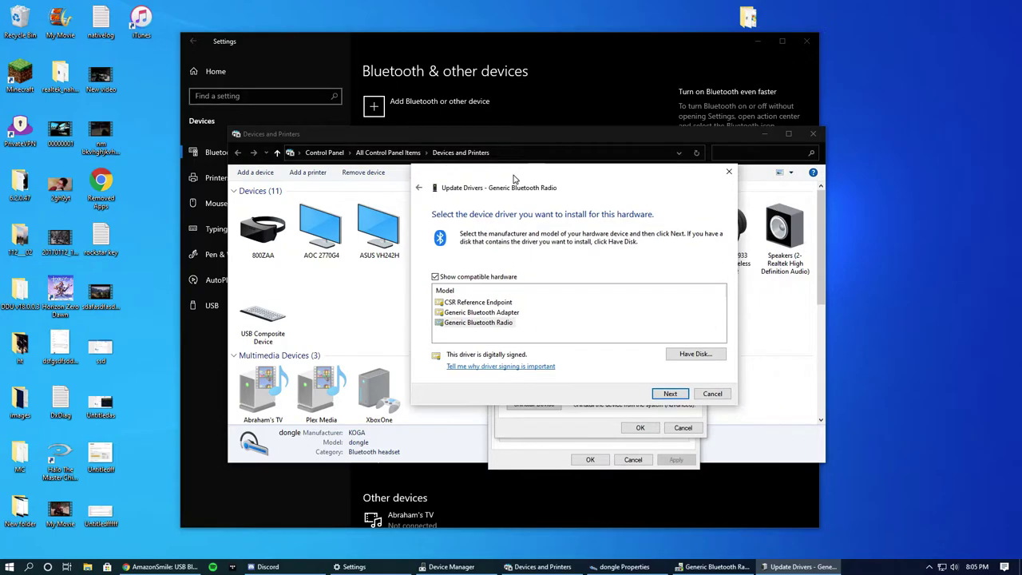
click(485, 304)
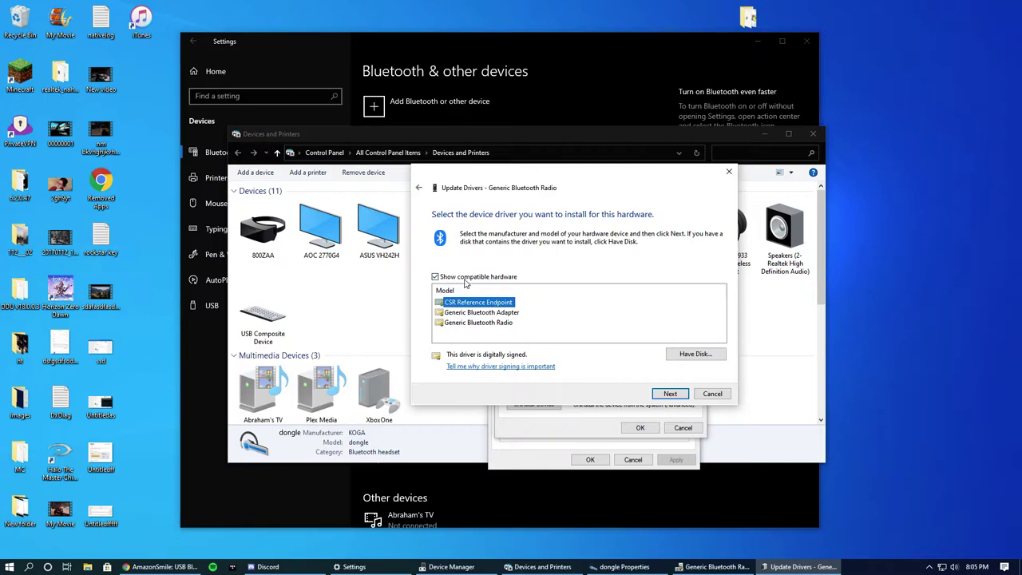
Step: Turn off Show compatible hardware and pick Generic Bluetooth Radio under Cambridge Silicon Radio Ltd
click(435, 277)
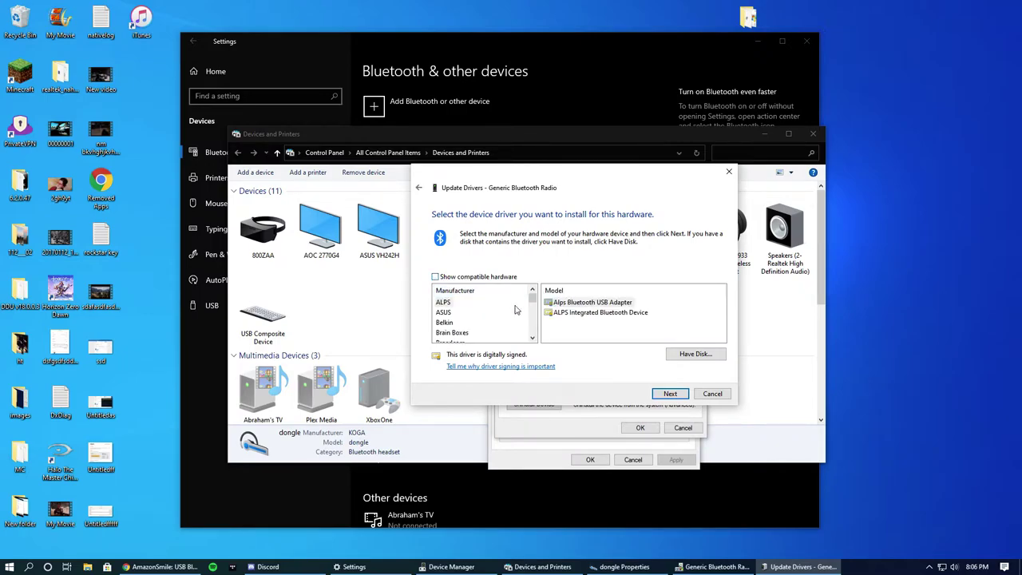
scroll(517, 312, down, 1)
click(474, 323)
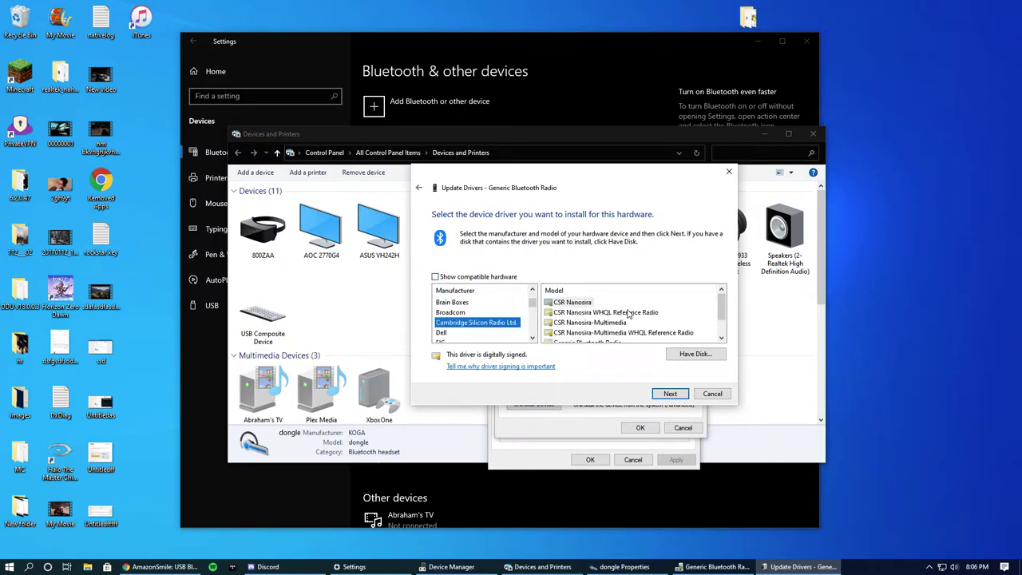
scroll(629, 323, down, 2)
click(575, 322)
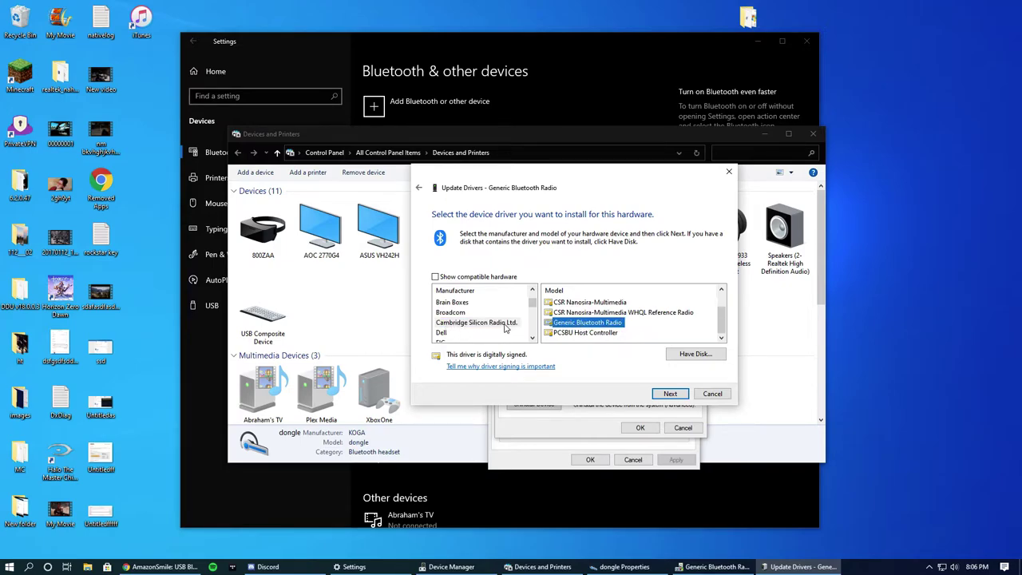
click(444, 277)
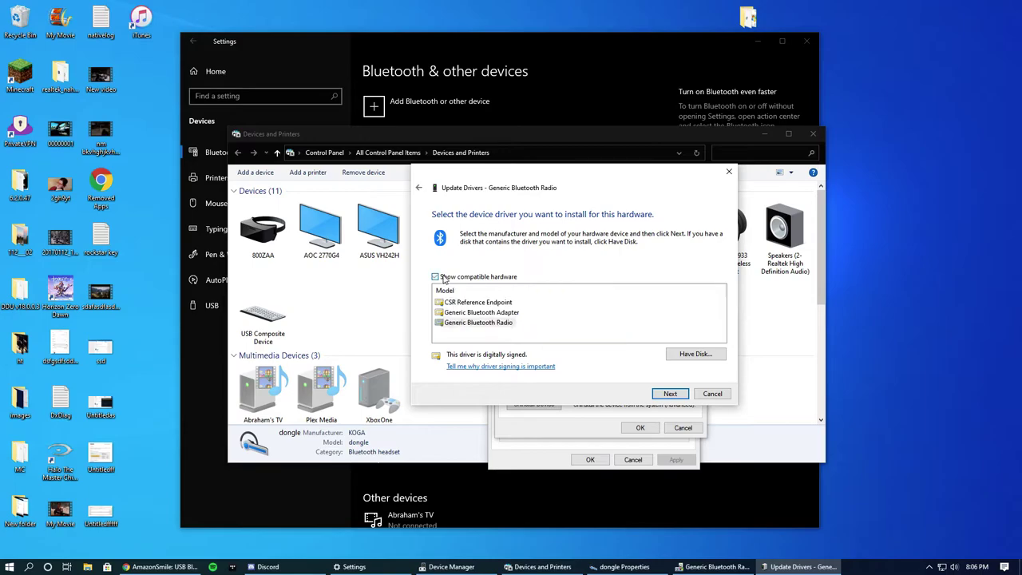
click(449, 279)
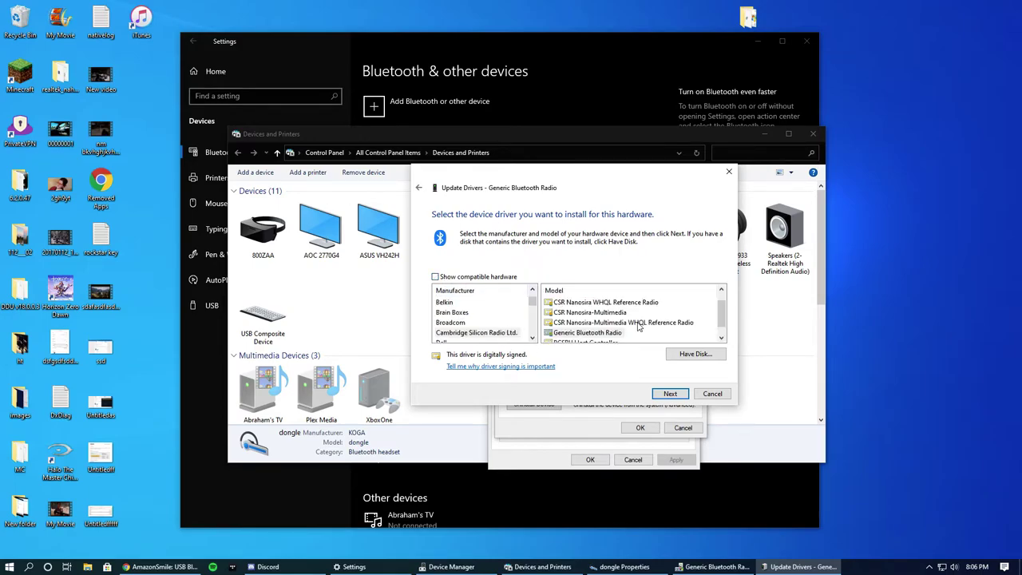
scroll(595, 333, down, 1)
click(593, 323)
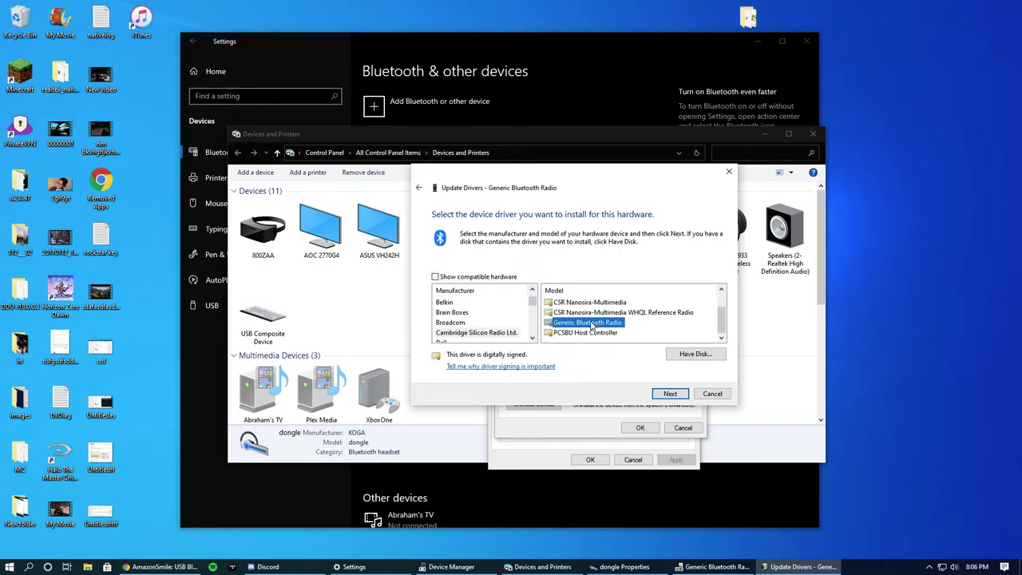
Step: Turn Show compatible hardware back on and select Generic Bluetooth Radio in the compatible list
click(444, 277)
click(506, 323)
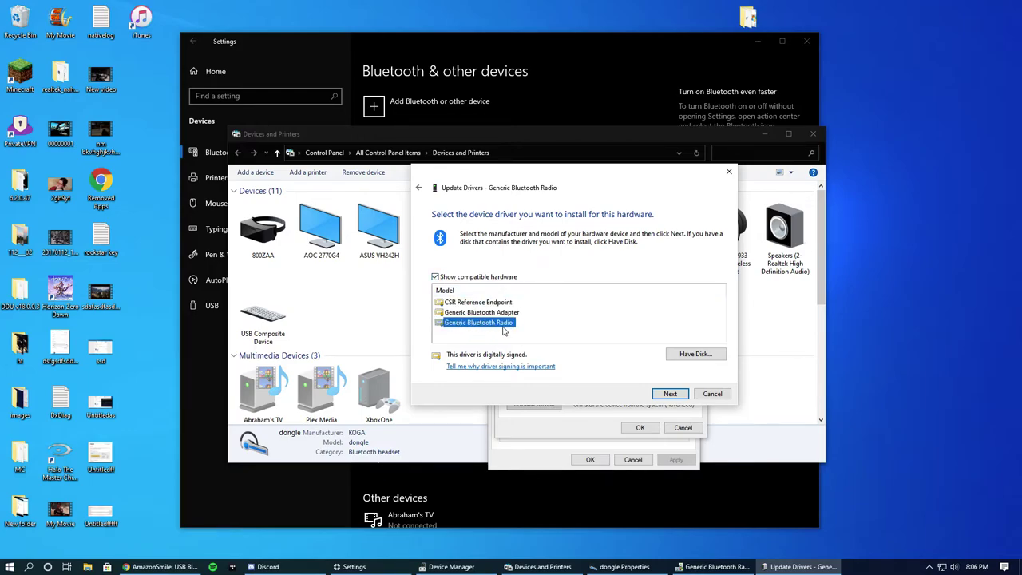
key(Up)
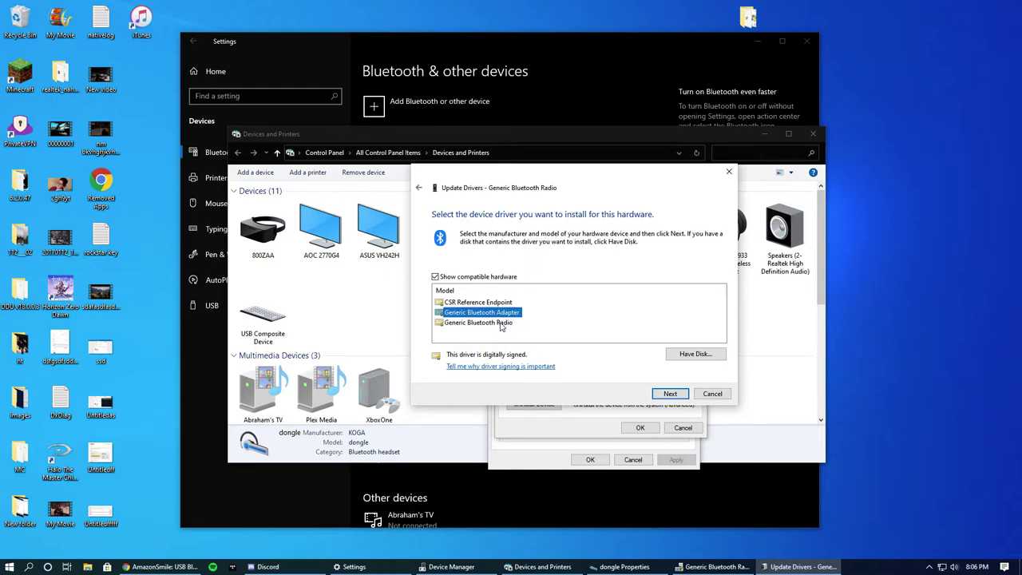
click(502, 324)
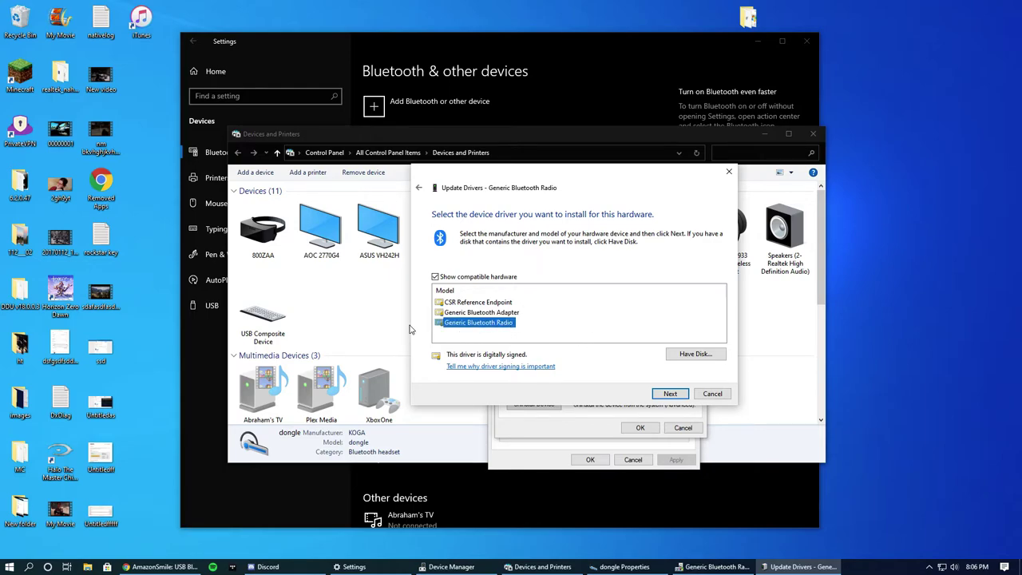
Step: Install the Generic Bluetooth Radio driver and close the wizard, cancelling an accidental uninstall
click(675, 393)
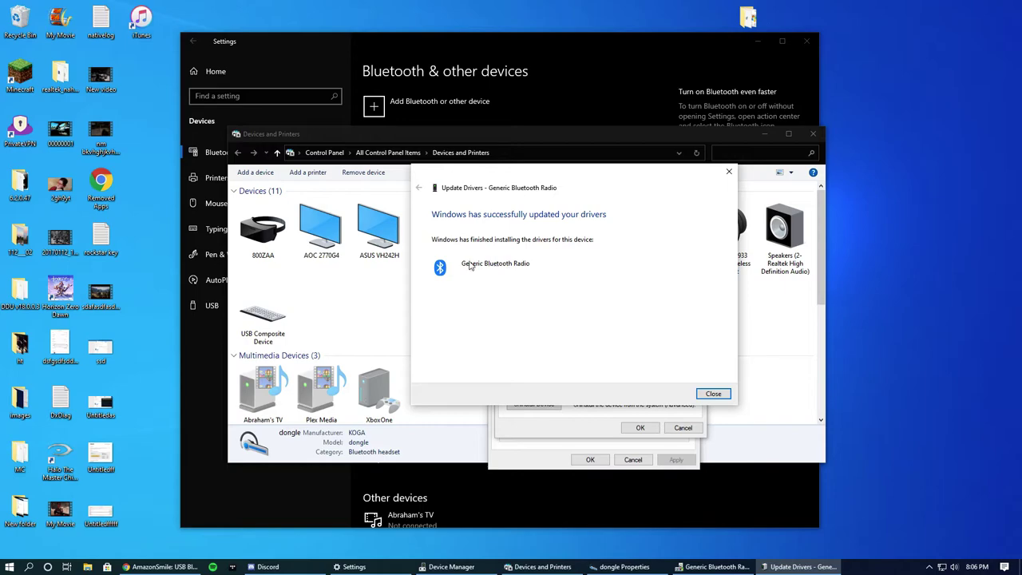
click(713, 393)
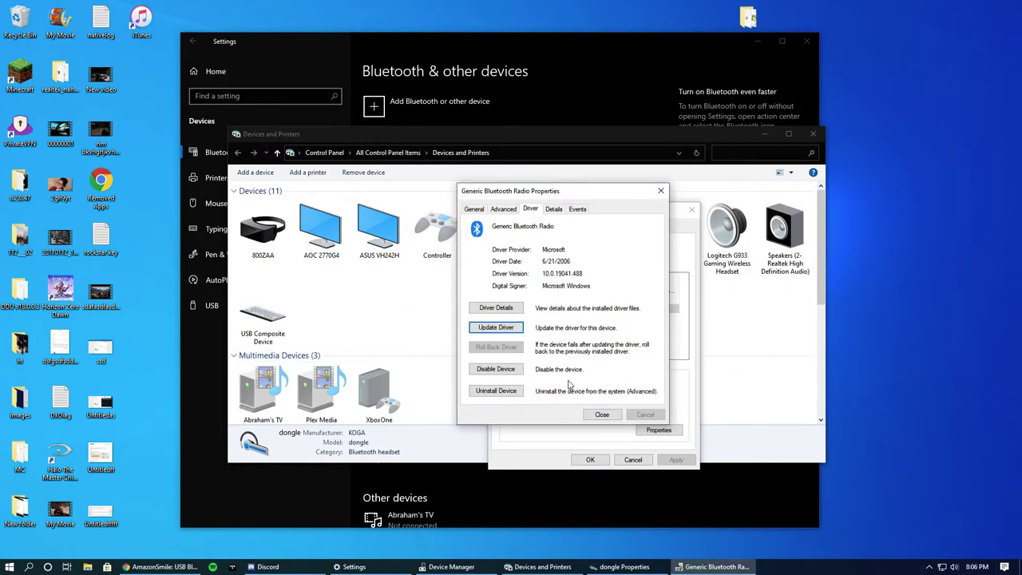
click(497, 392)
click(583, 325)
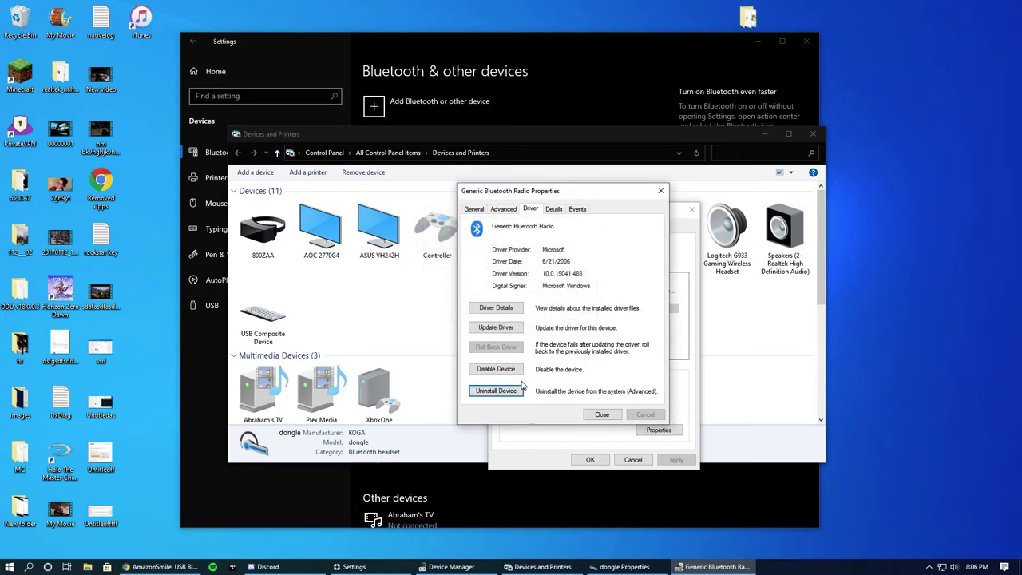
Step: Close both Properties dialogs and Devices and Printers, then start Add Bluetooth or other device
drag(588, 194, 597, 184)
click(669, 181)
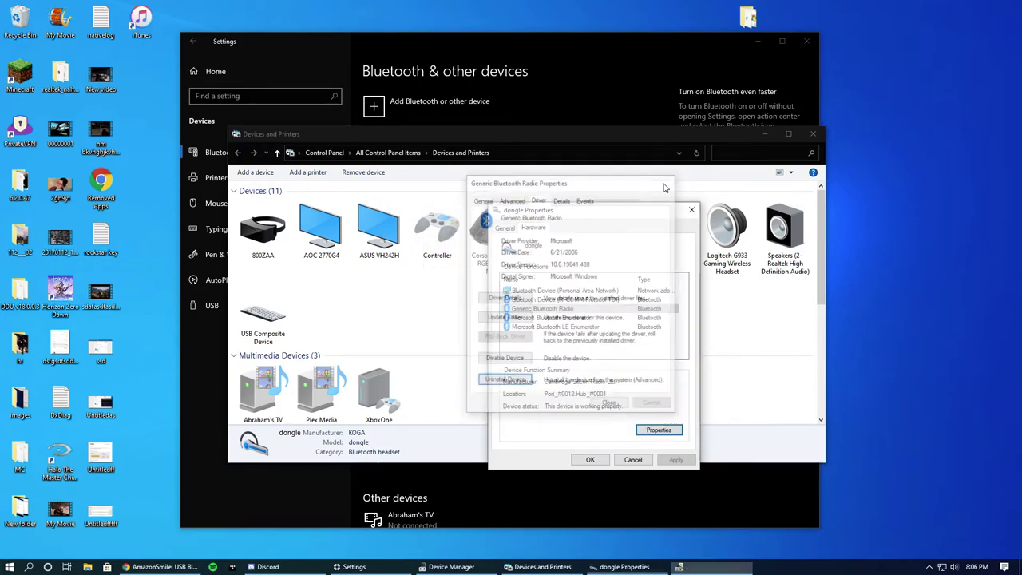
click(591, 461)
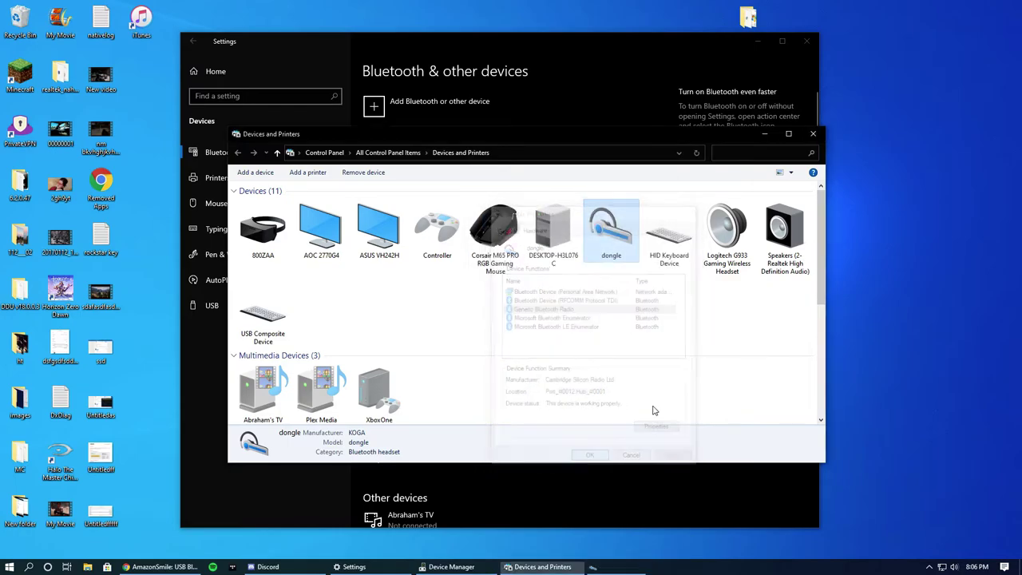
click(813, 134)
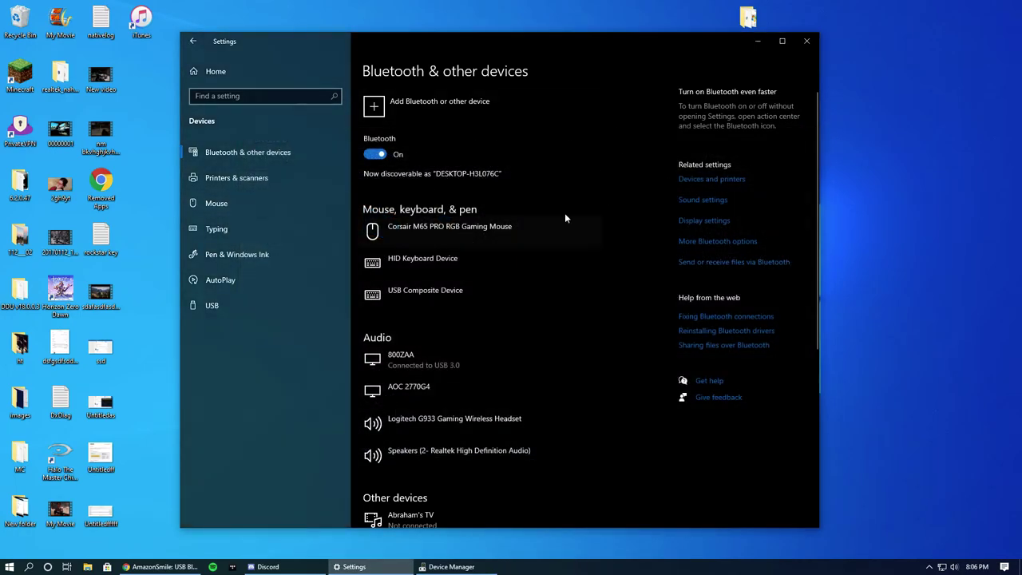
click(493, 107)
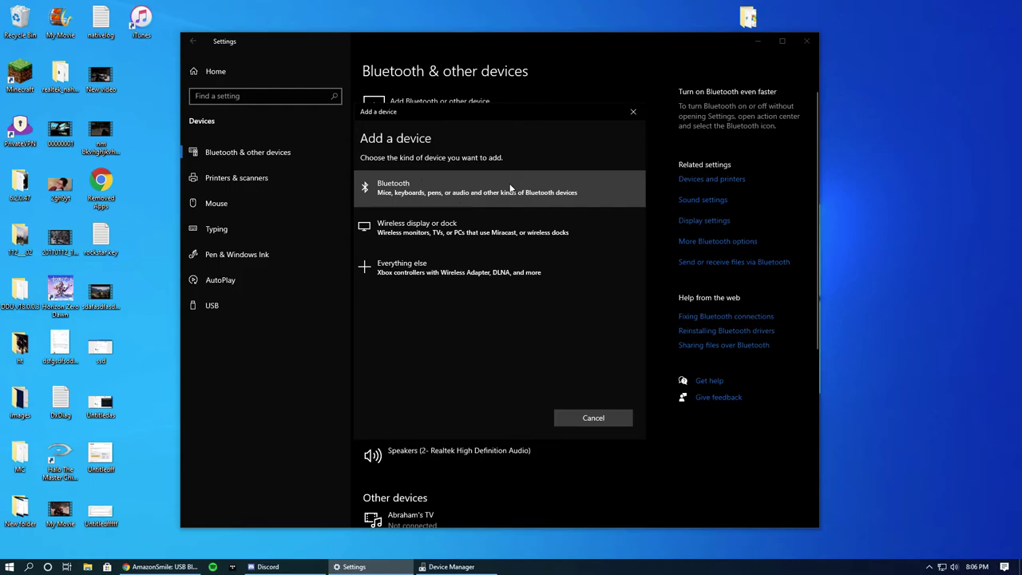
Step: Open the desktop Windows folder of Bluetooth setup files, then the tray Bluetooth icon's menu
double_click(749, 18)
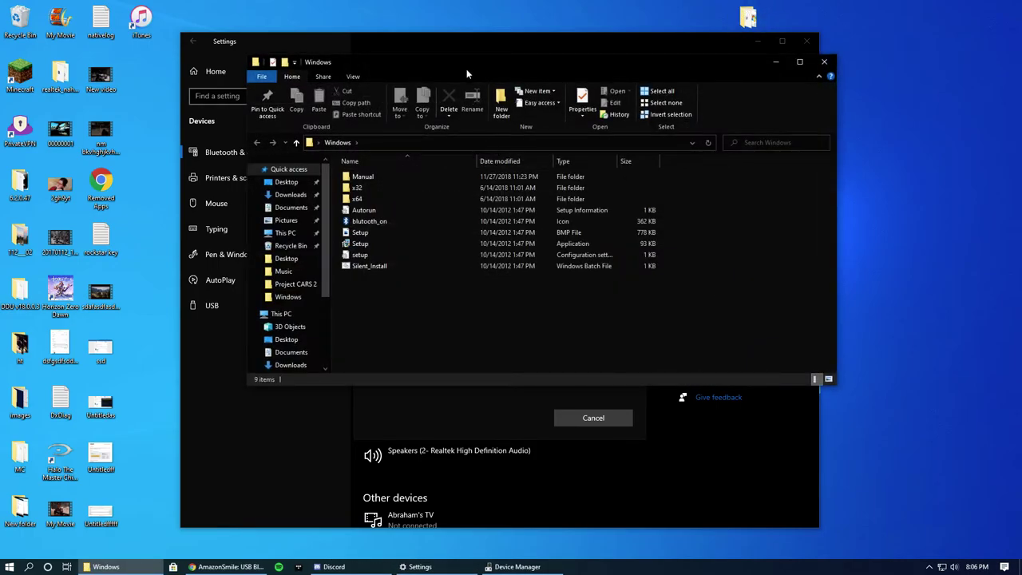
drag(466, 69, 440, 95)
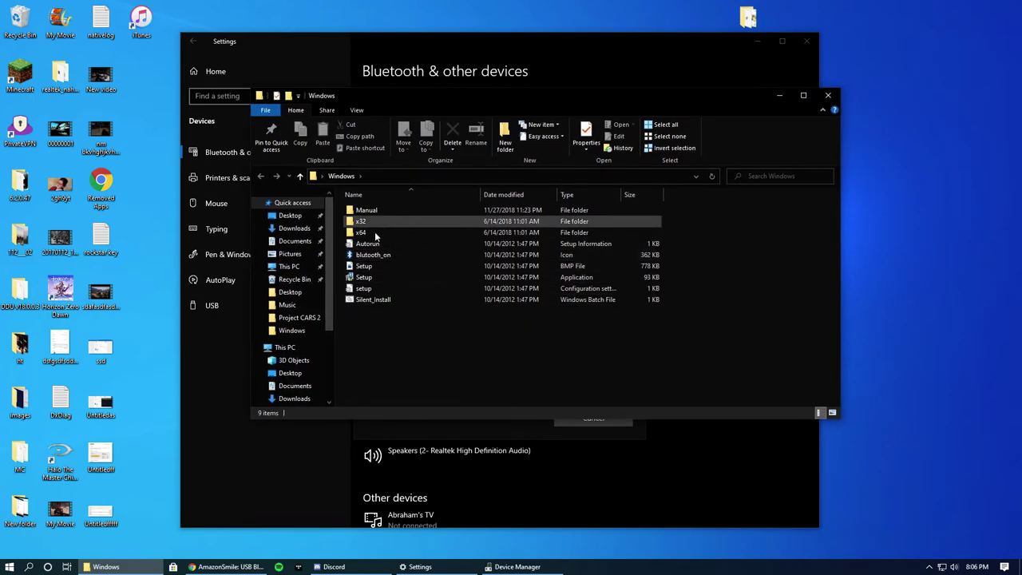
click(929, 568)
right_click(962, 507)
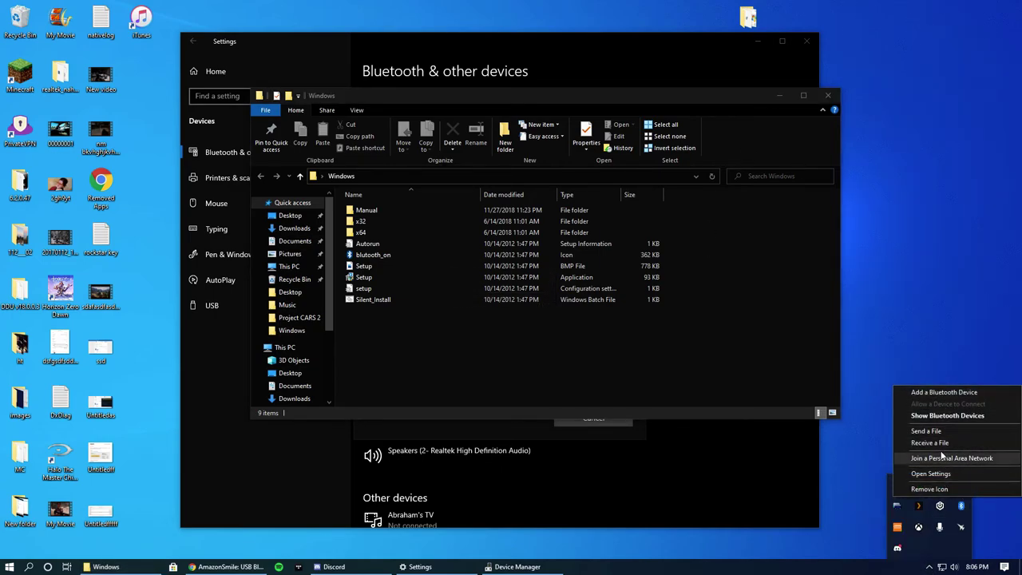
Step: Try Add a Bluetooth Device from the tray, then reopen Add a device and choose Bluetooth
click(946, 393)
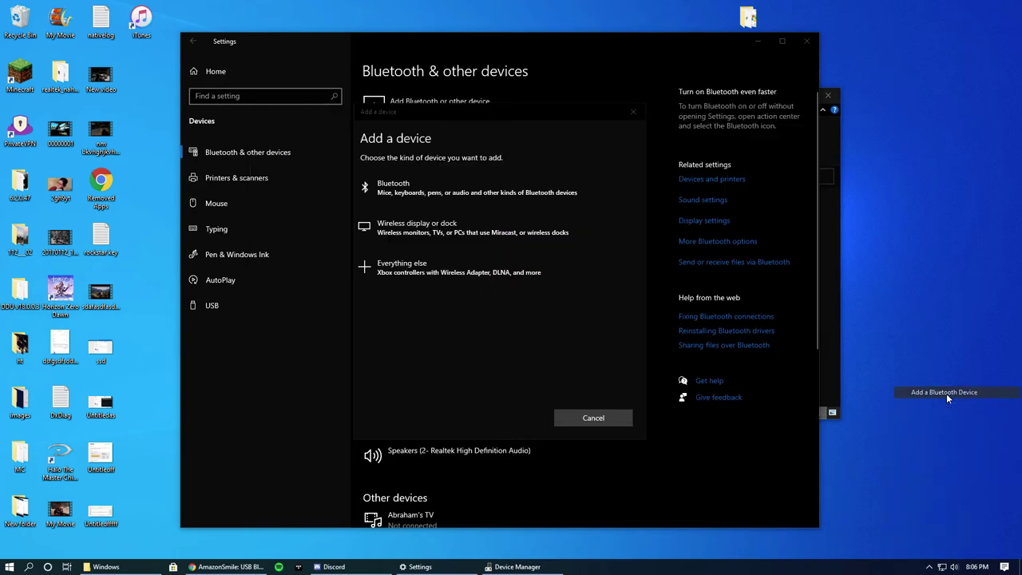
click(929, 566)
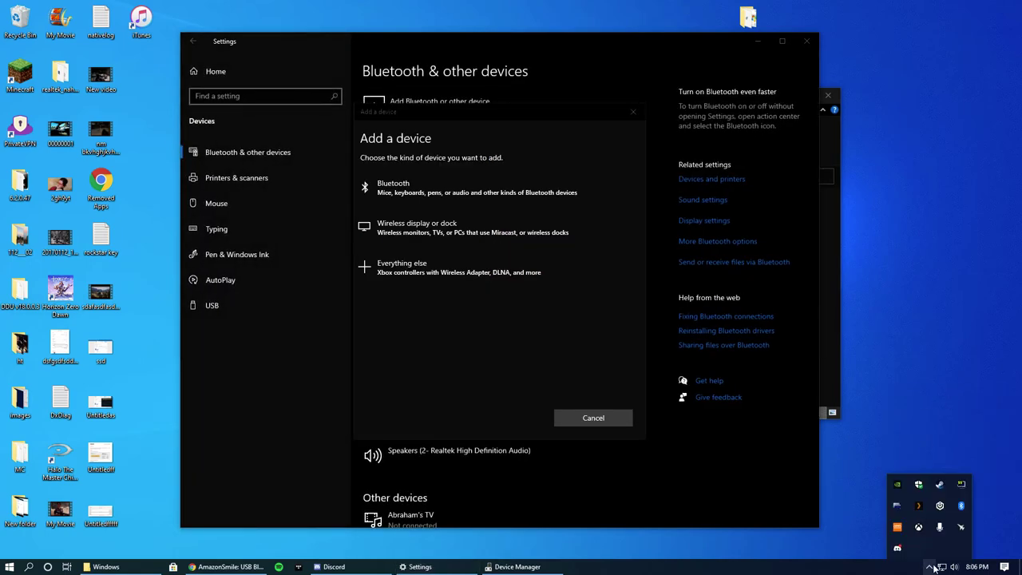
right_click(961, 506)
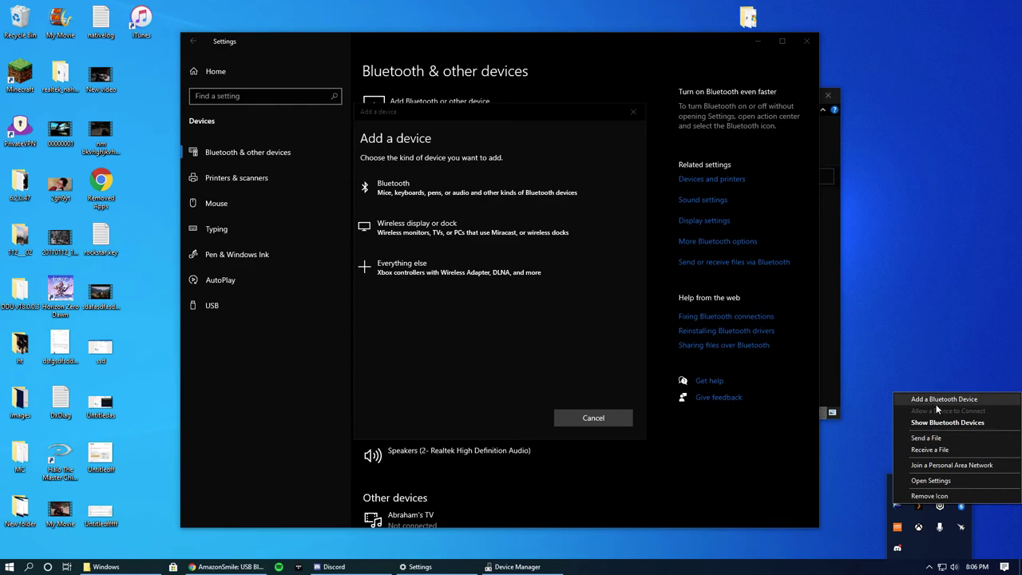
click(598, 418)
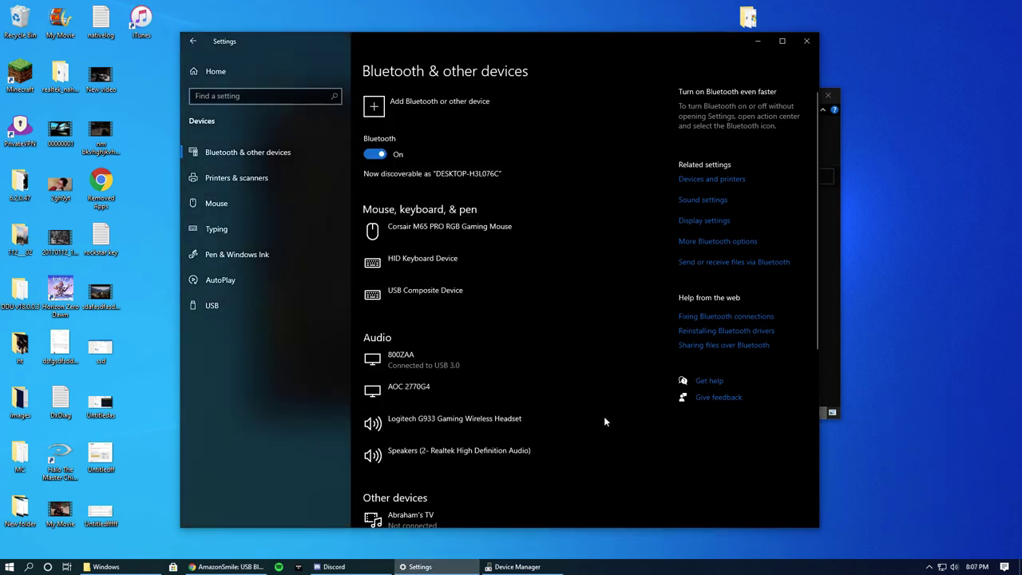
click(442, 101)
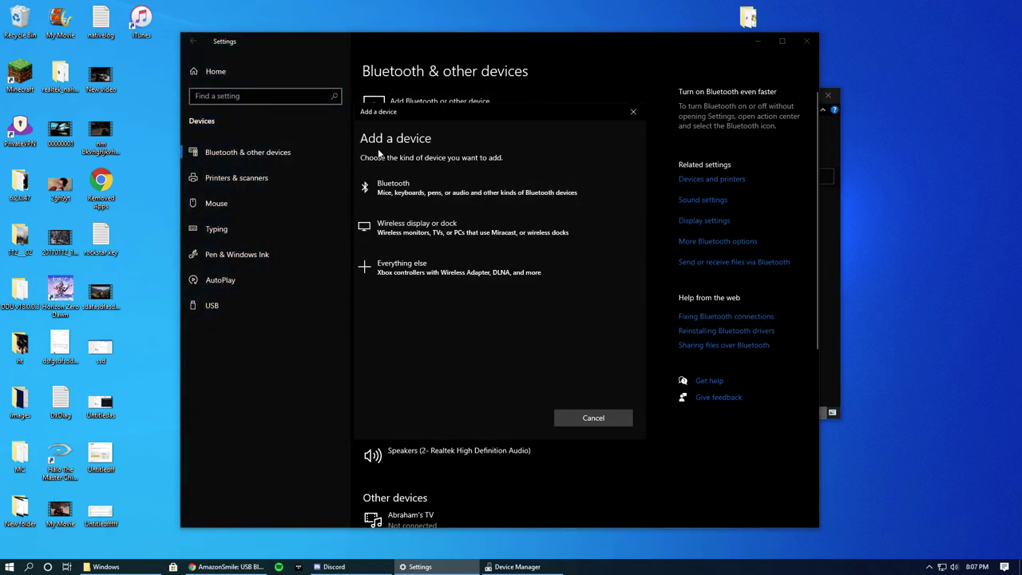
click(451, 188)
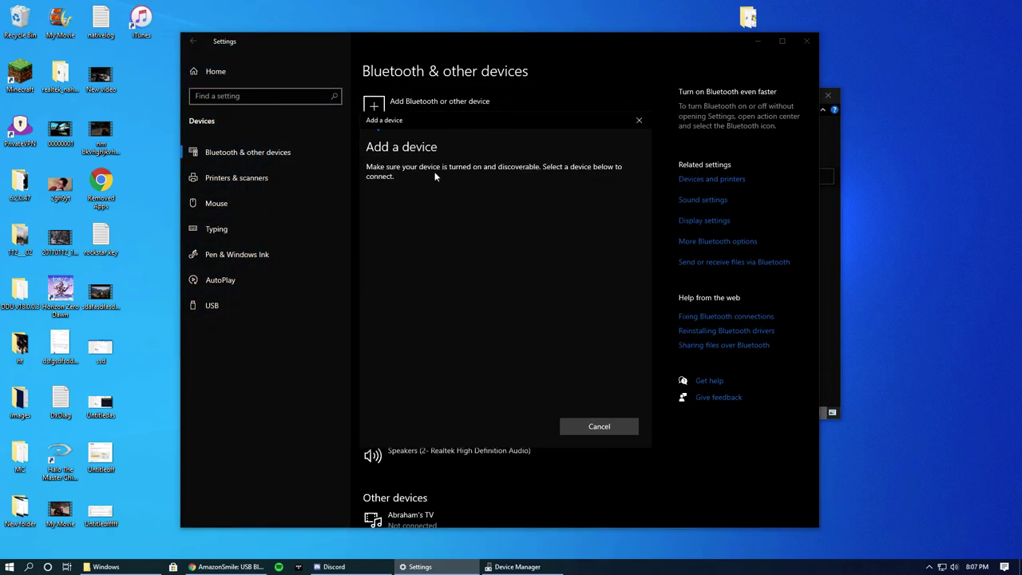